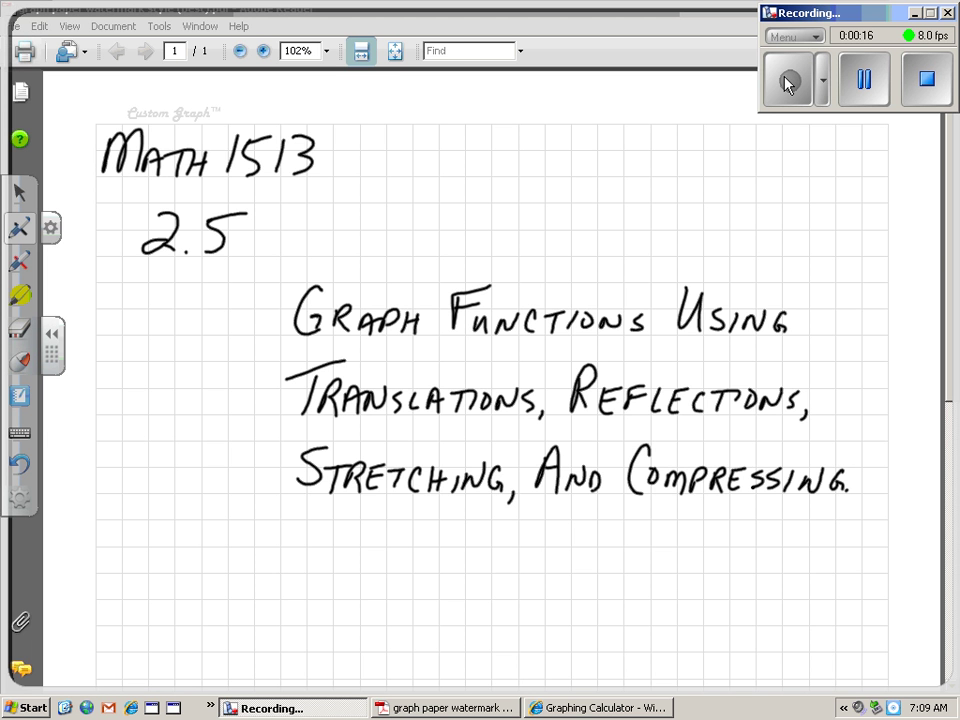
Switch from Adobe Reader to the Google results for 'free online graphing calculator'
key("alt+Tab")
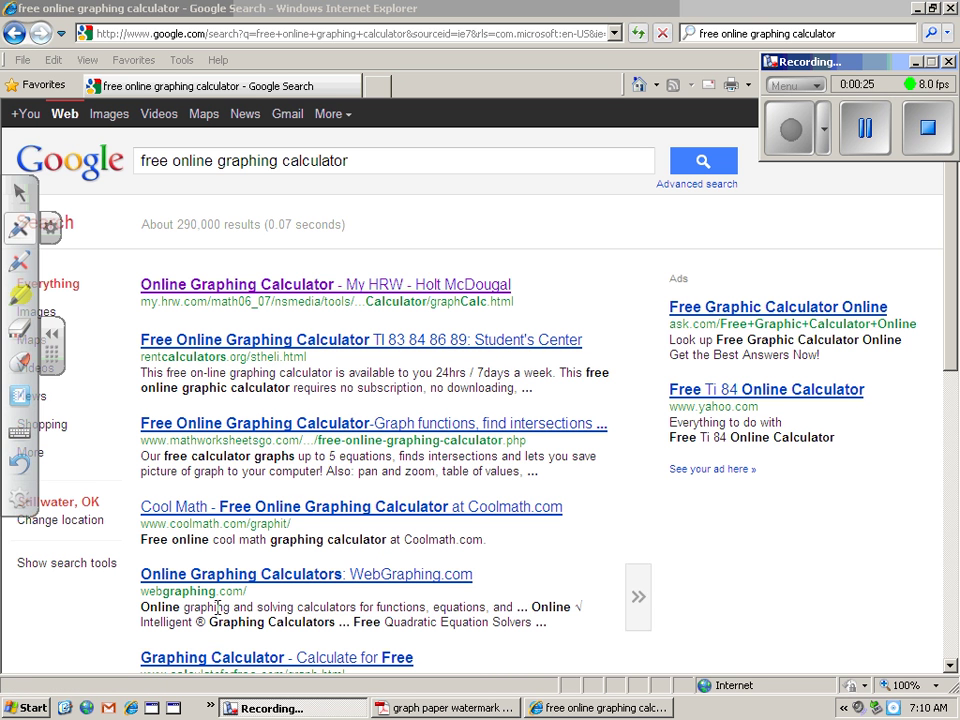
Try the Cool Math result, then go back and open 'Online Graphing Calculator - My HRW'
left_click(254, 510)
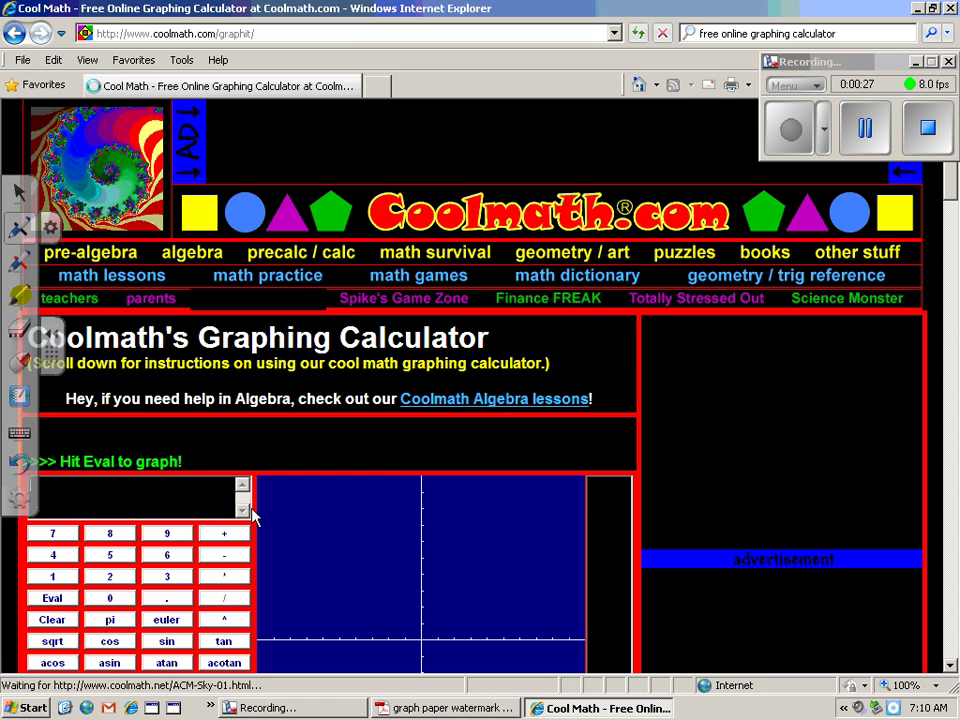
left_click(14, 33)
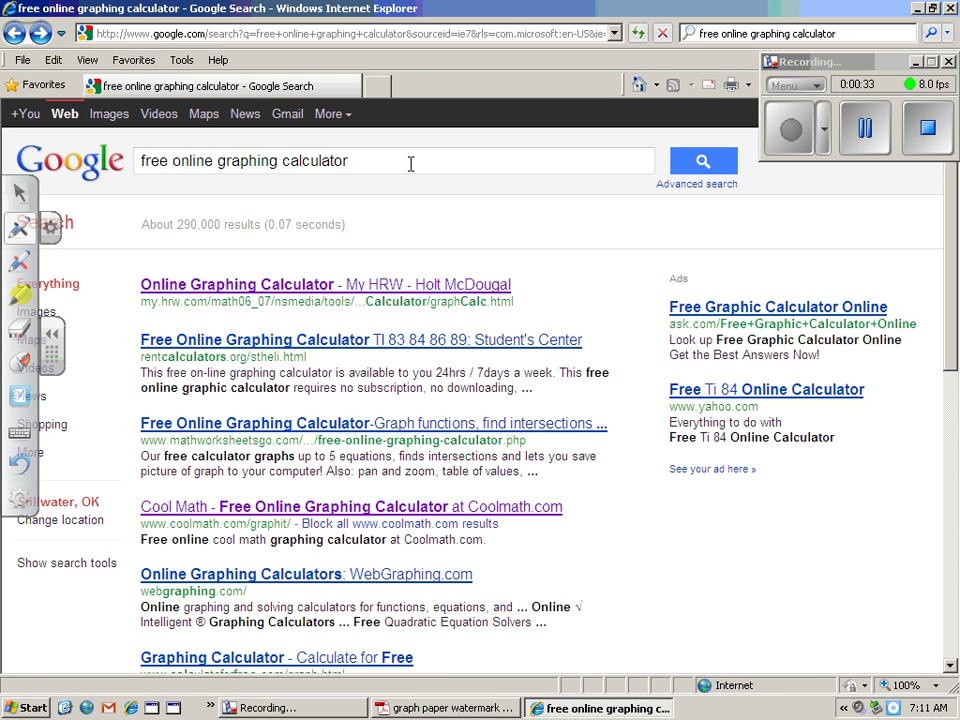
left_click(265, 288)
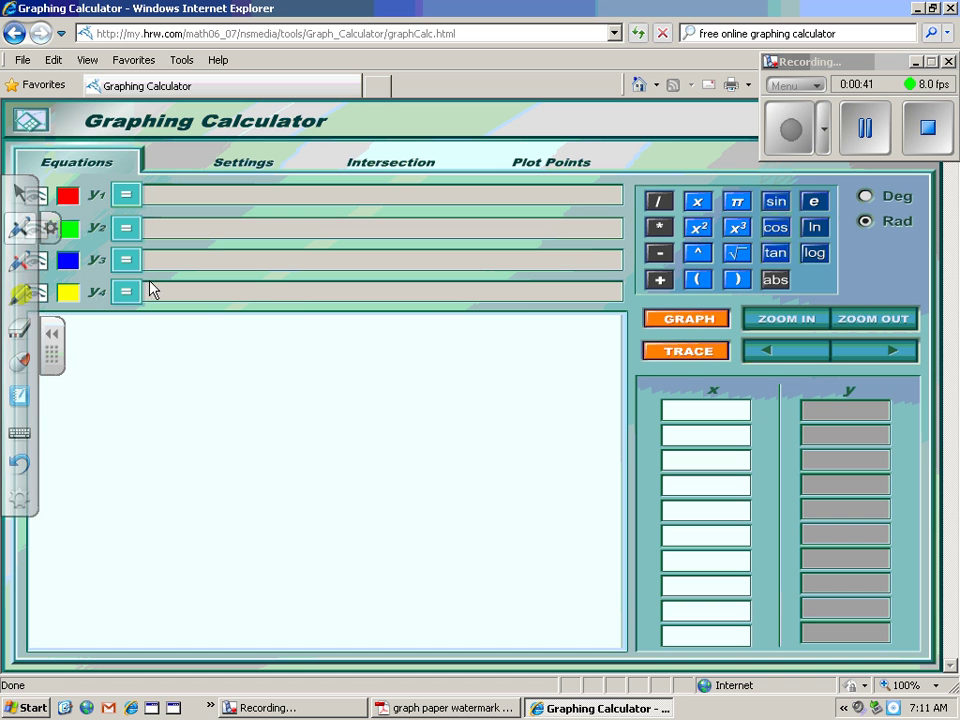
Enter y1 = x² with the x and x² keypad buttons and graph it
left_click(53, 334)
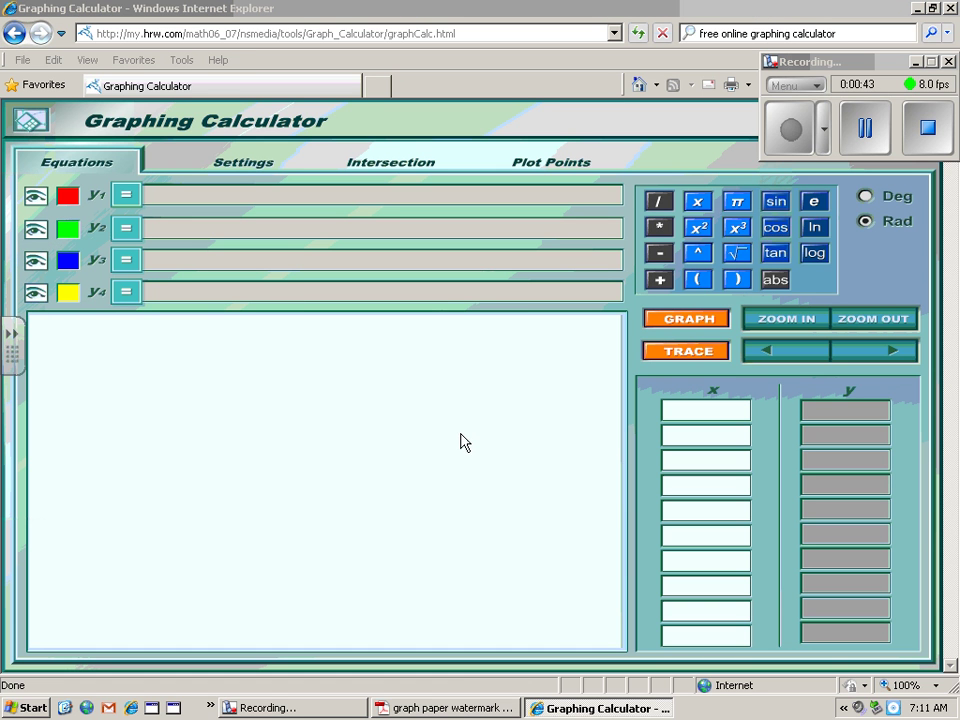
left_click(866, 128)
left_click(789, 133)
left_click(148, 196)
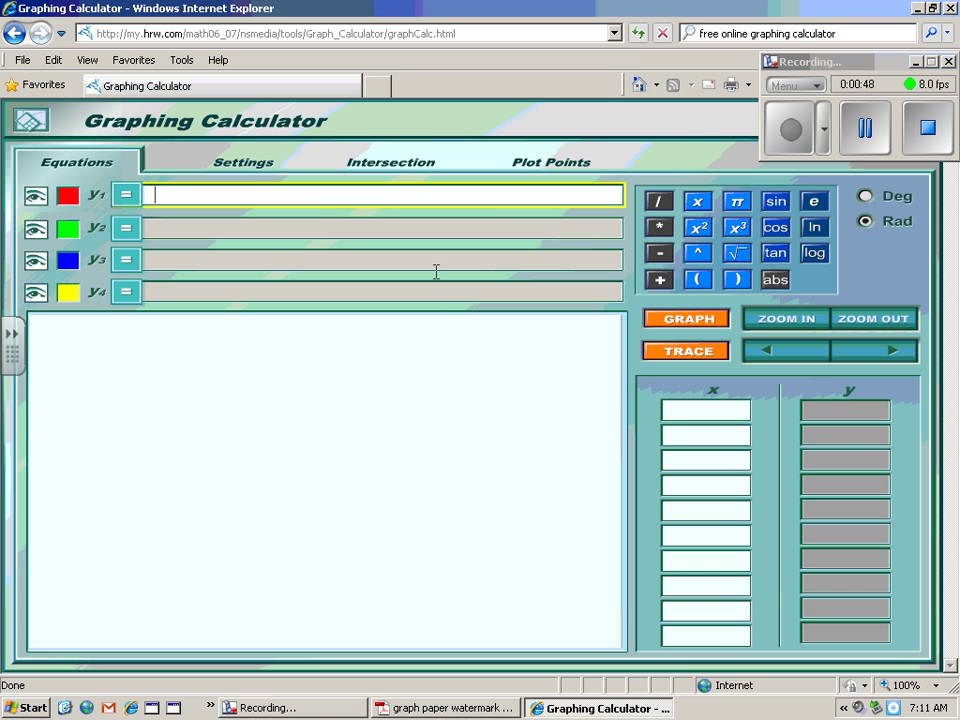
left_click(698, 205)
left_click(698, 229)
left_click(686, 324)
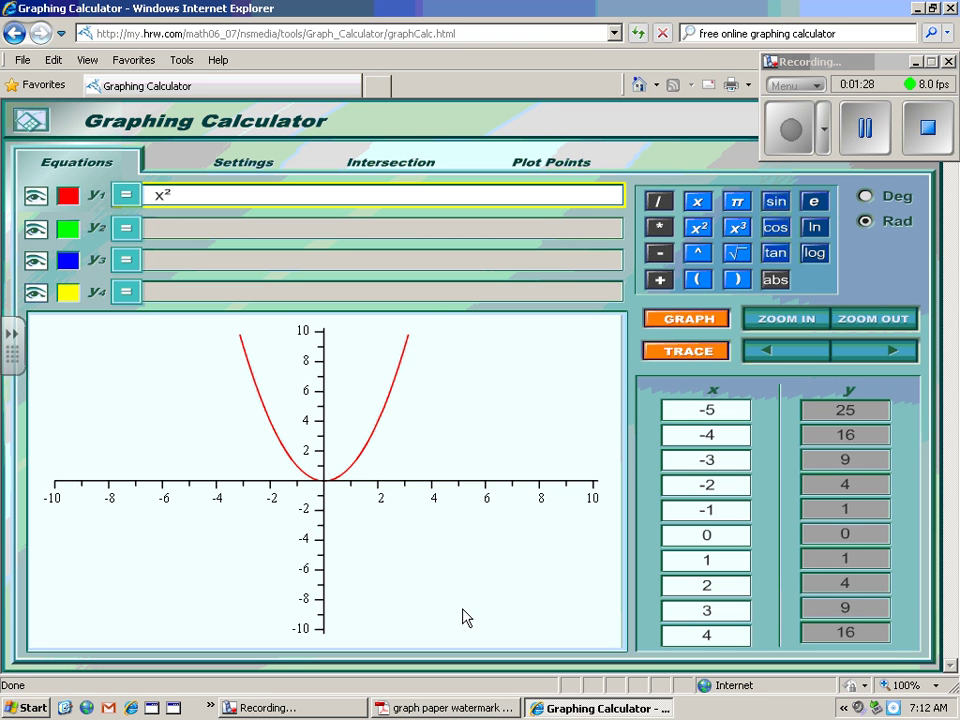
left_click(862, 124)
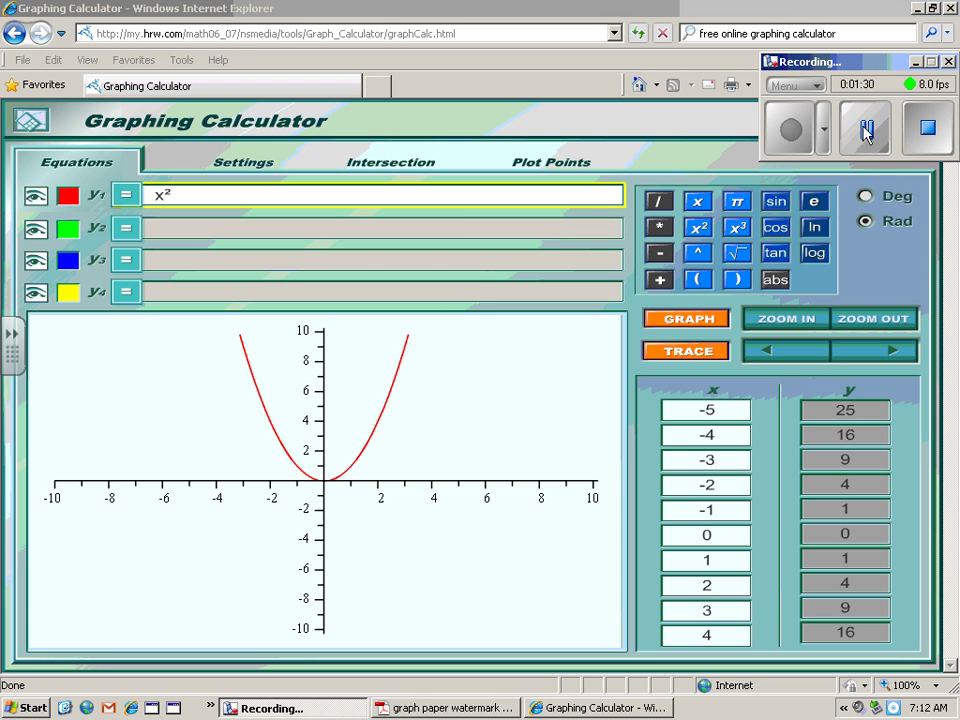
Enter y2 = x²+5 and graph it above x², then begin y3 with x
left_click(150, 234)
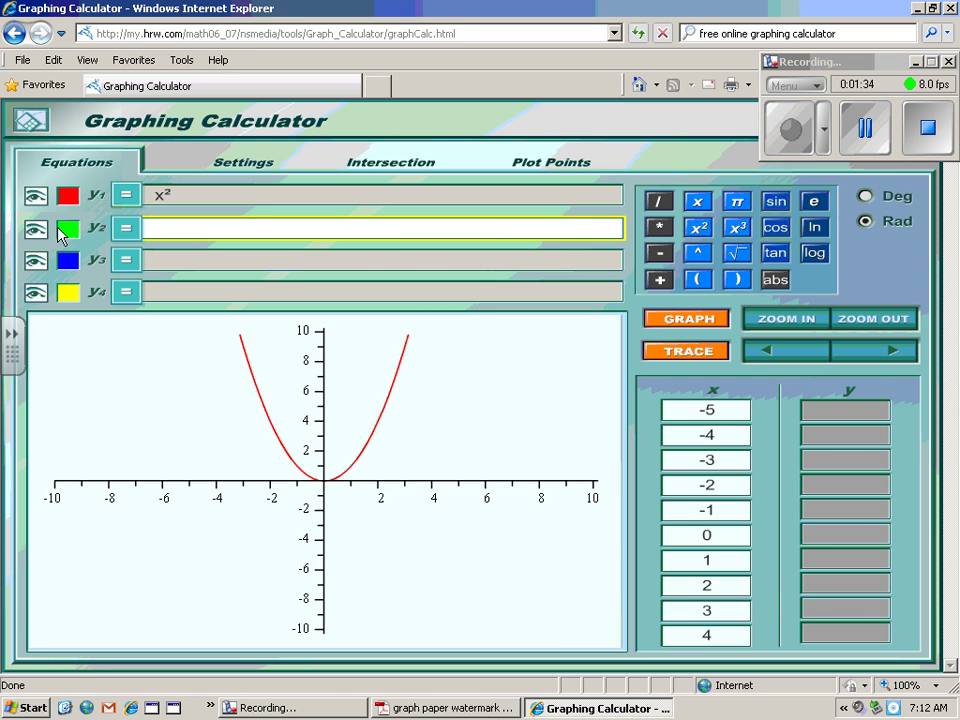
left_click(702, 205)
left_click(699, 228)
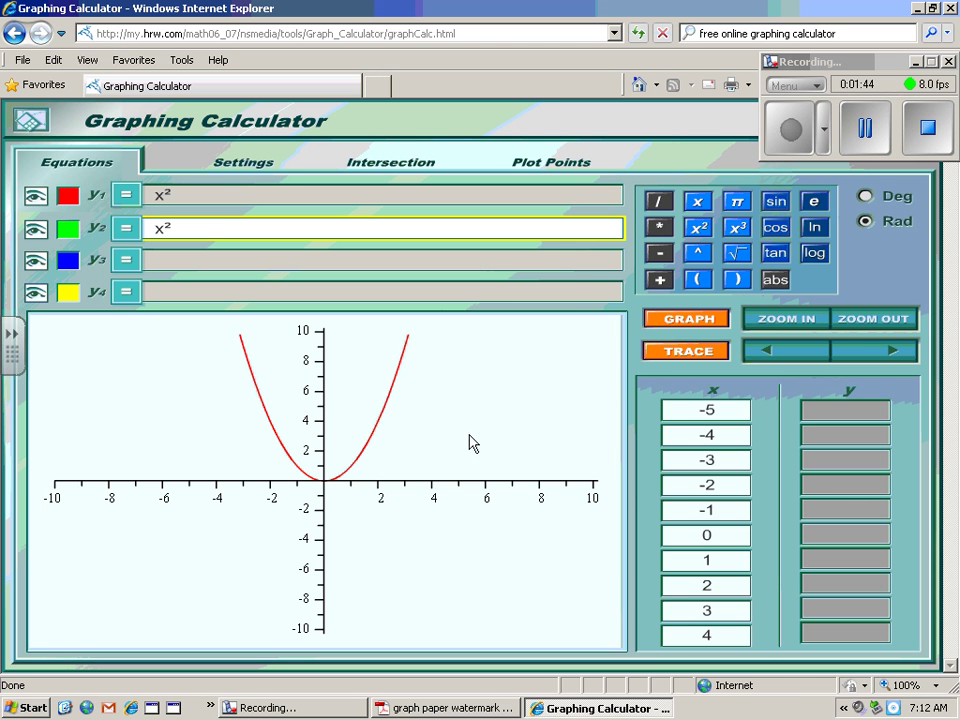
type("+5")
left_click(684, 322)
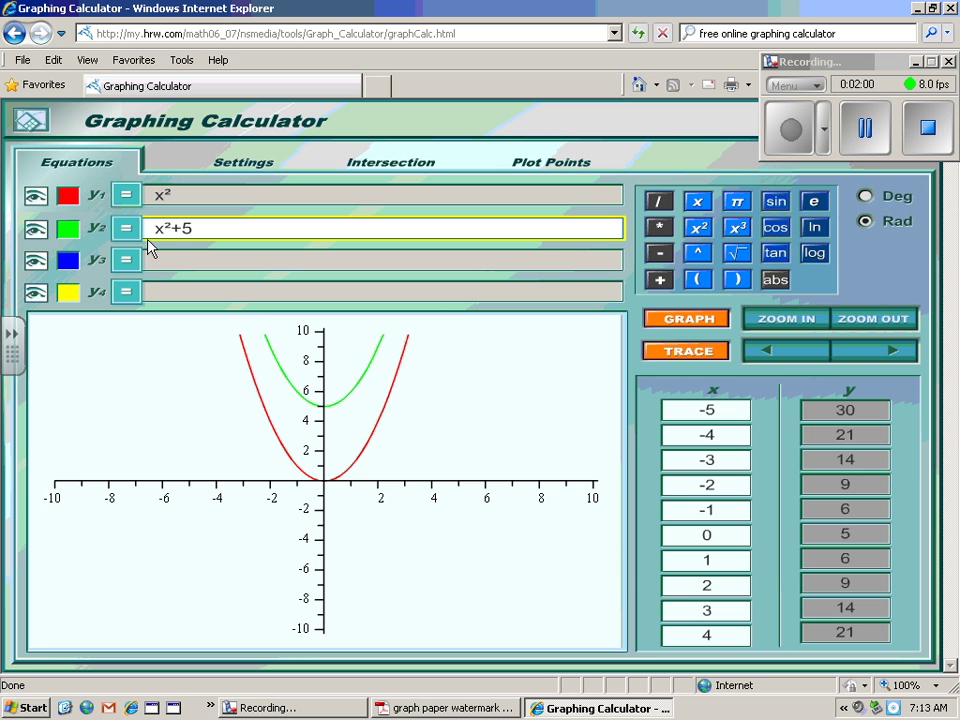
left_click(244, 263)
left_click(697, 203)
Complete y3 as x²-5 and graph it five units below x²
left_click(698, 228)
type("-5")
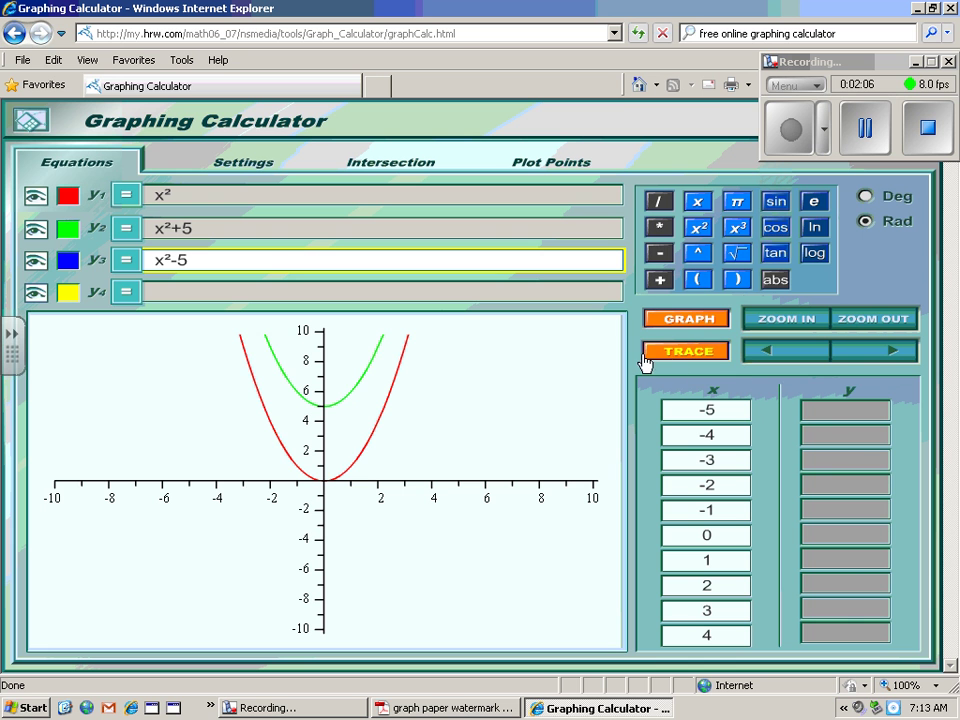
left_click(700, 322)
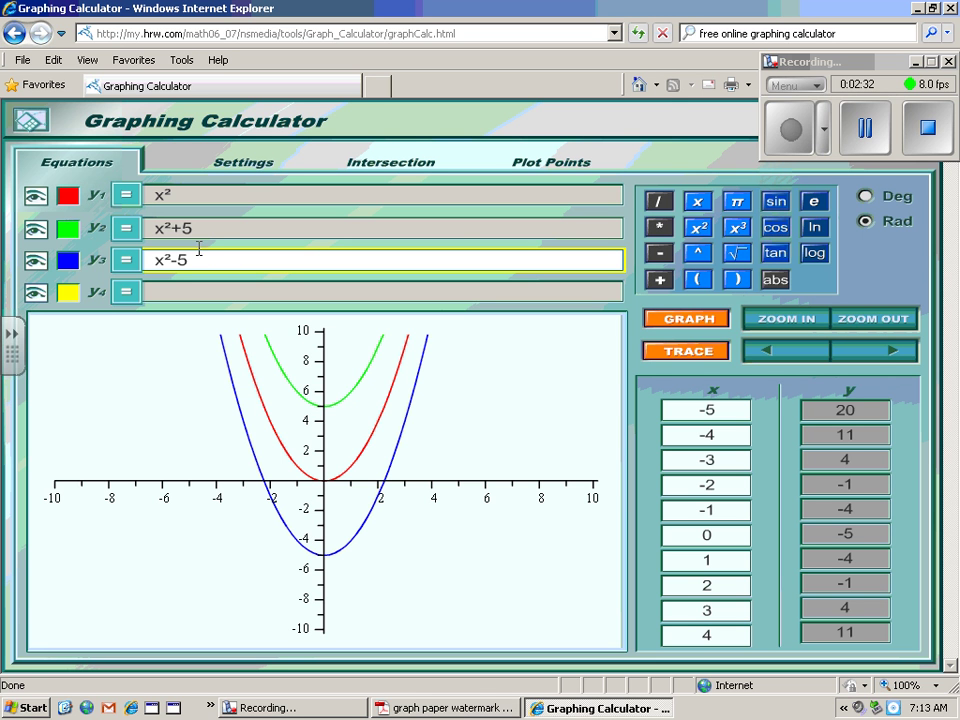
Clear y2, enter (x-5)² there, and graph it five units right of x²
left_click(865, 128)
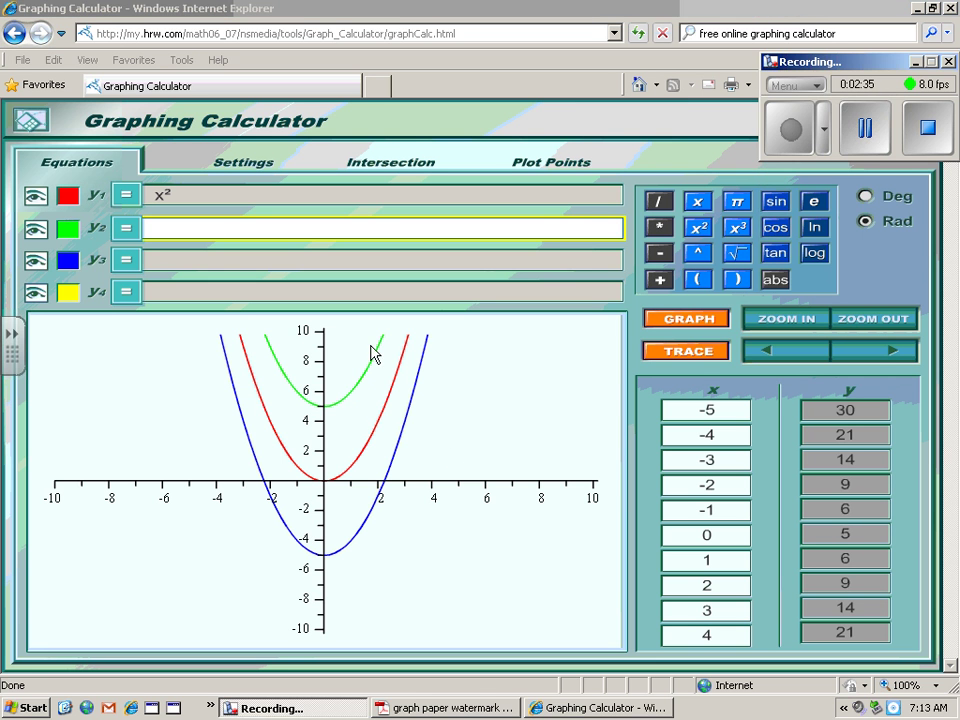
left_click(200, 228)
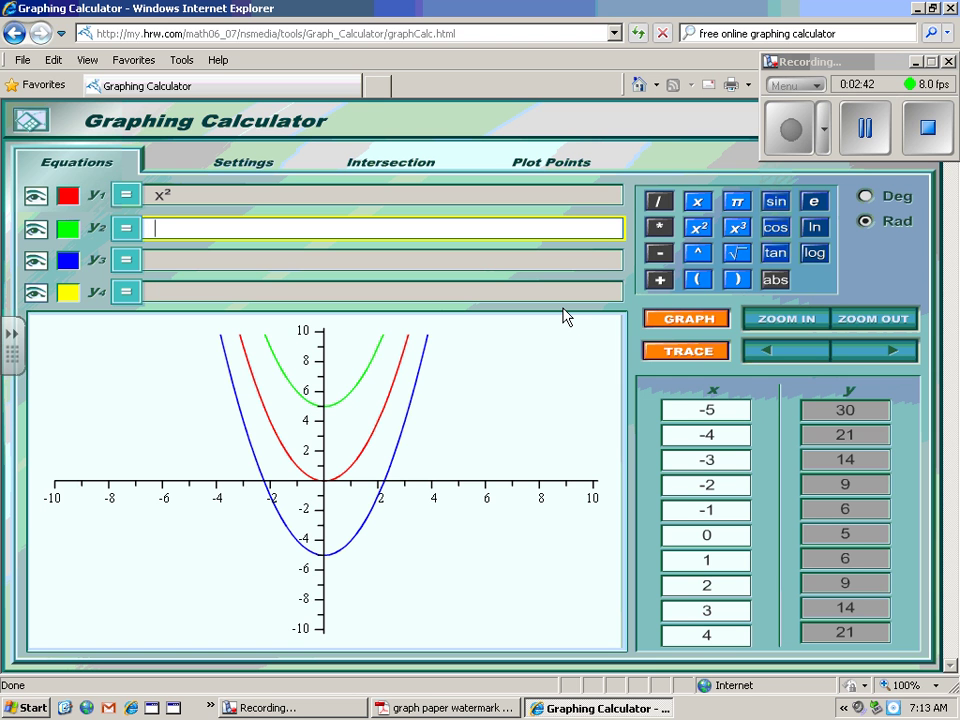
type("(x-5)")
left_click(697, 226)
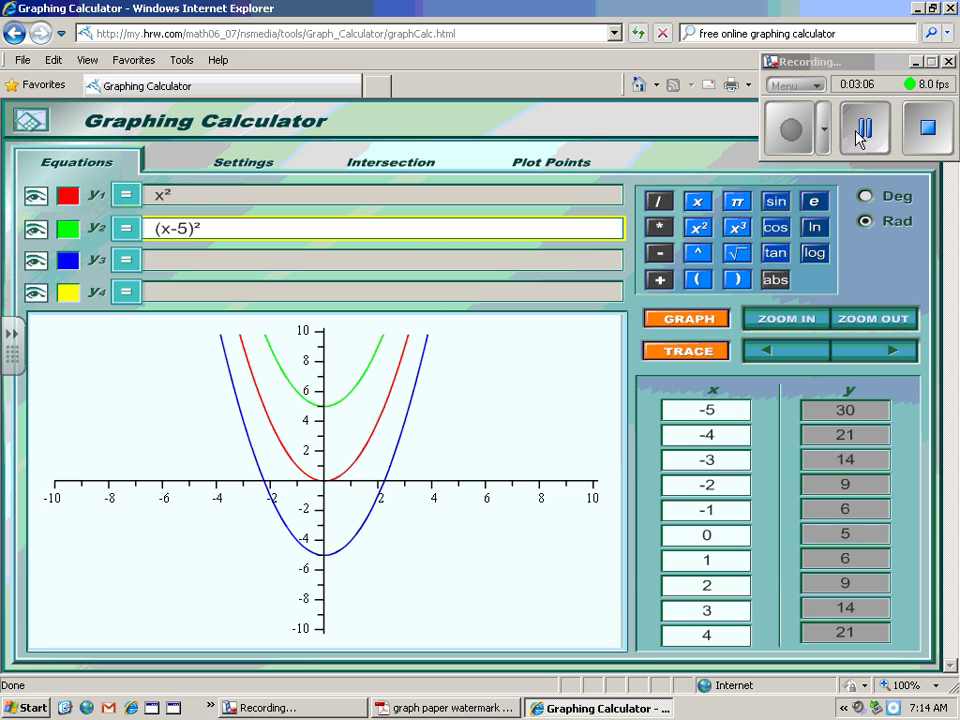
left_click(689, 319)
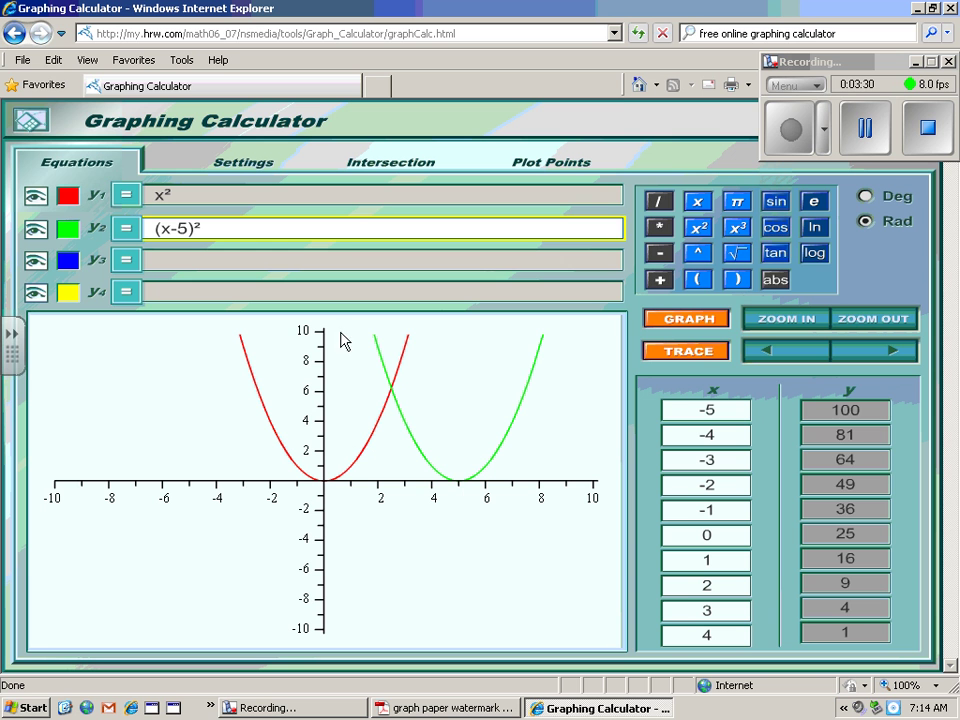
left_click(164, 256)
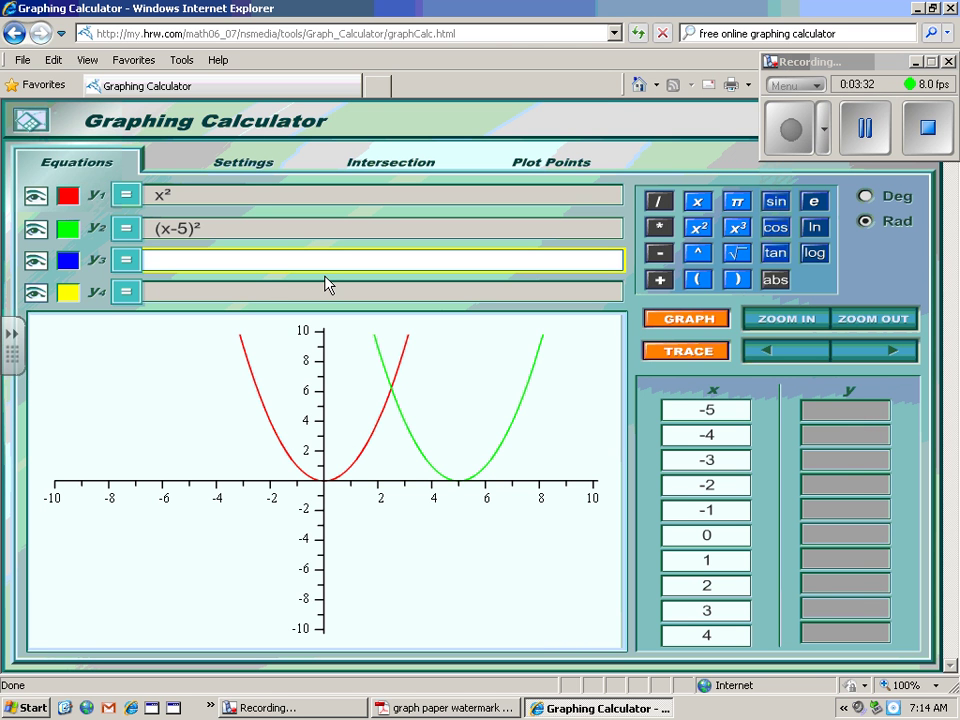
Enter y3 = (x+5)² and graph it alongside the other parabolas
type("(x+5)")
left_click(697, 235)
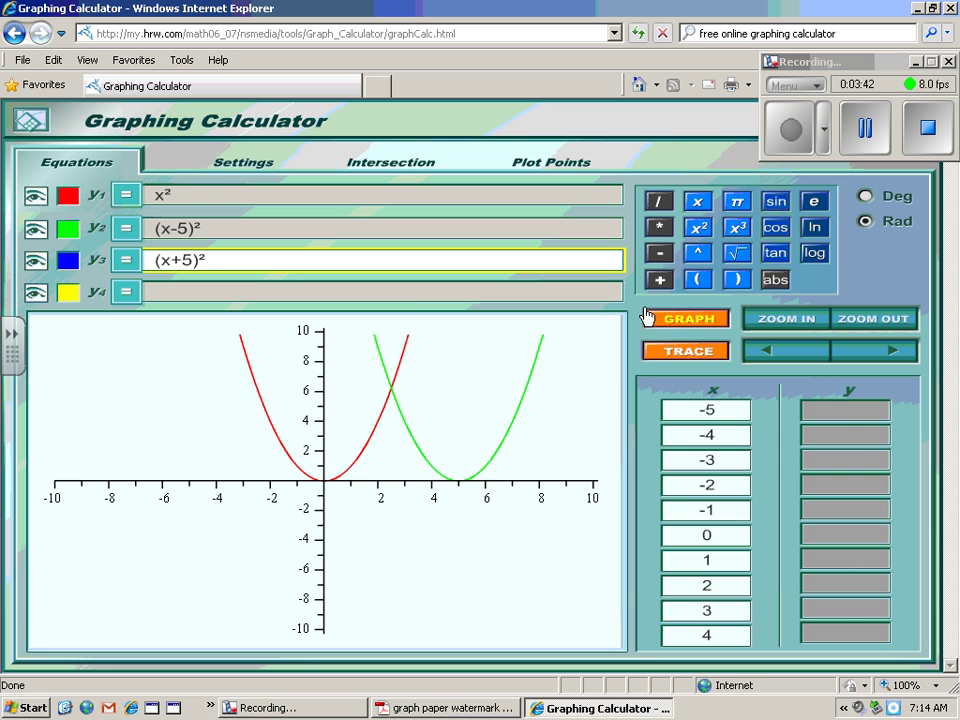
left_click(688, 319)
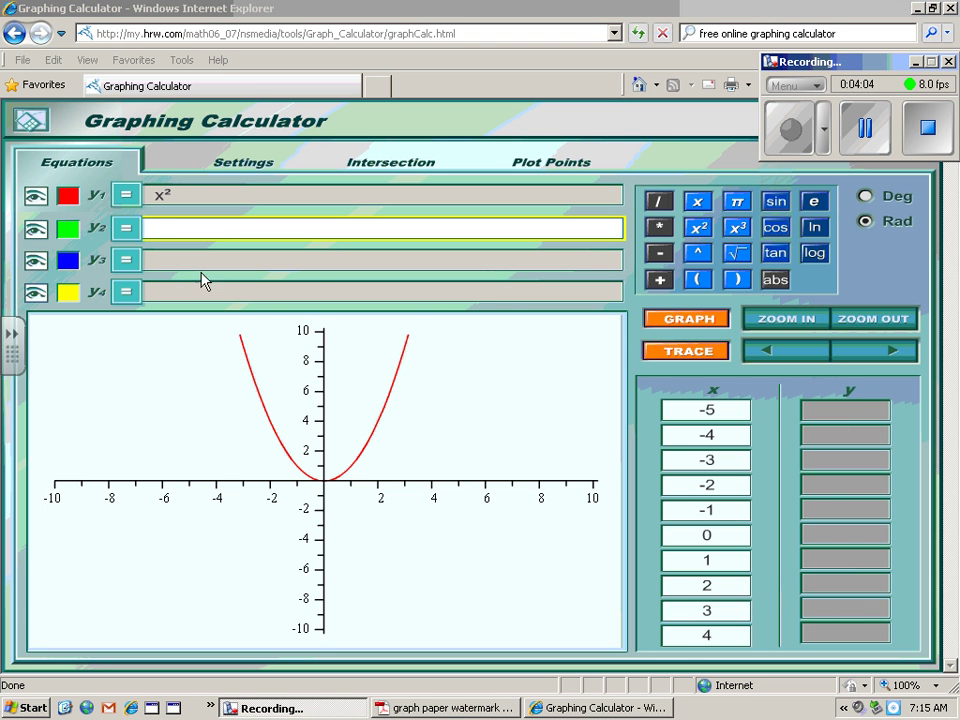
Change y1 from x² to (x-5)²+3 and graph its vertex-(5, 3) parabola
left_click(160, 228)
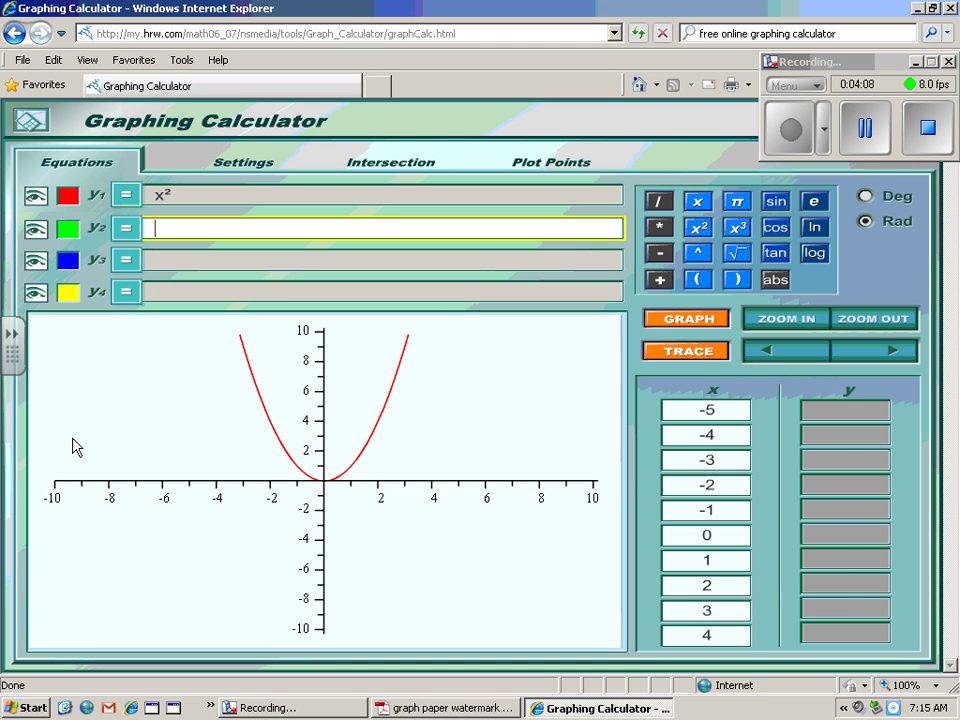
left_click(183, 195)
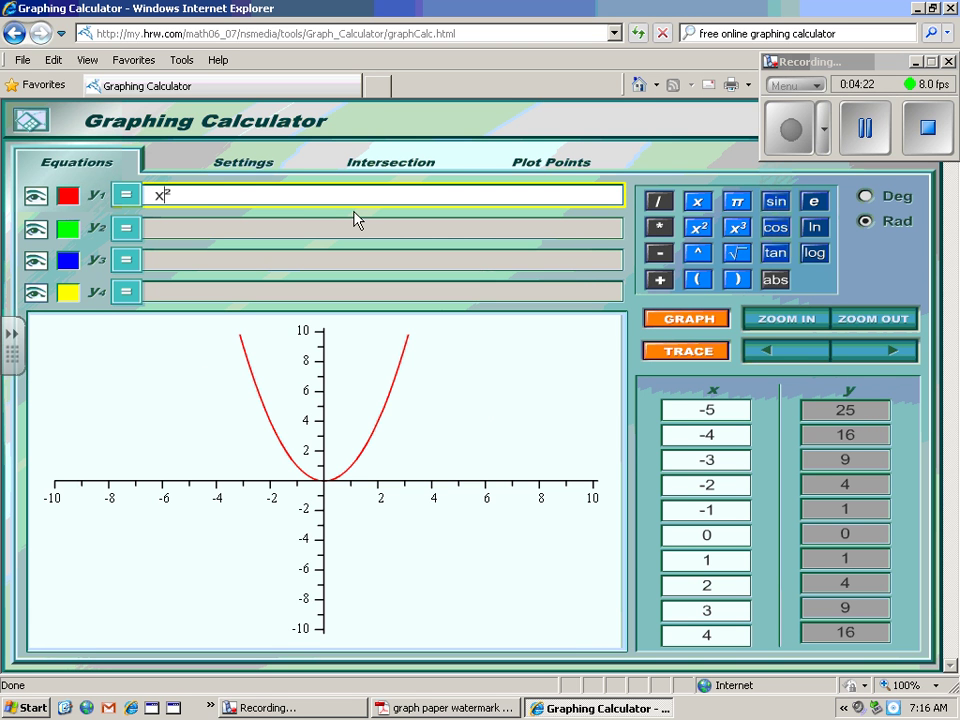
type("(x-5)²+")
type("3")
left_click(688, 326)
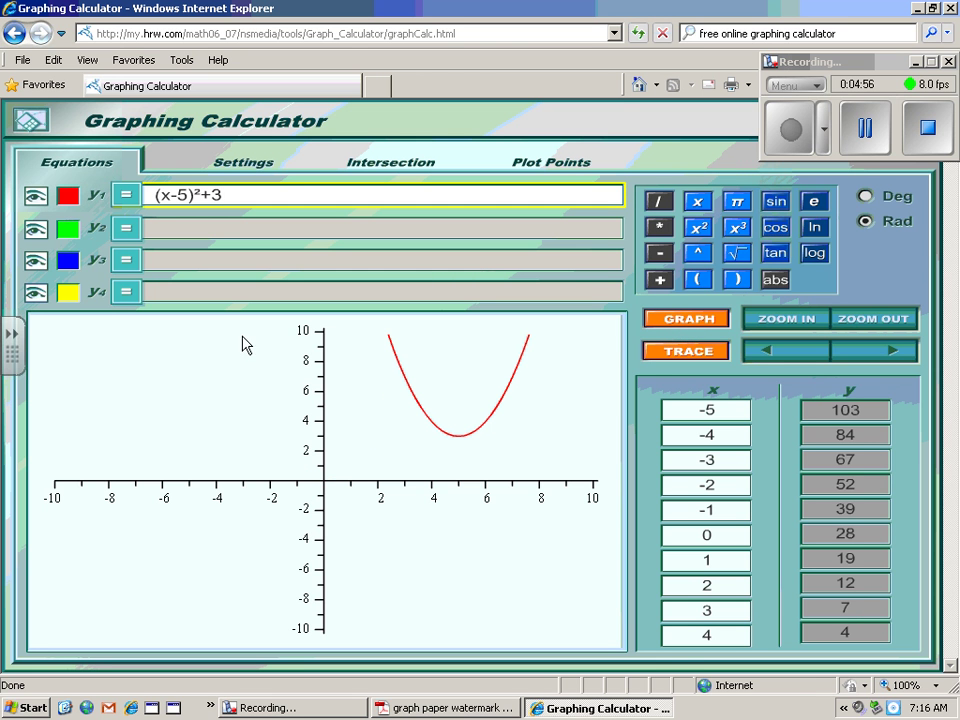